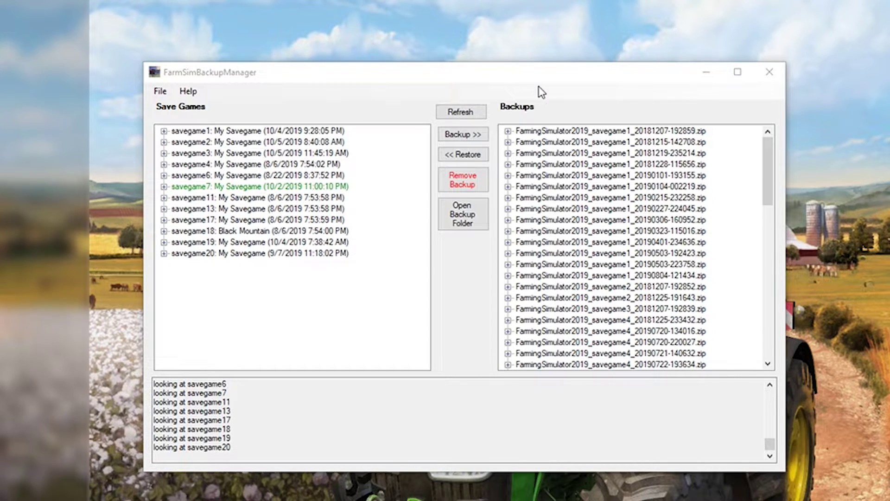
mouse_move(769, 147)
left_mouse_down()
mouse_move(772, 350)
mouse_move(777, 134)
left_mouse_up()
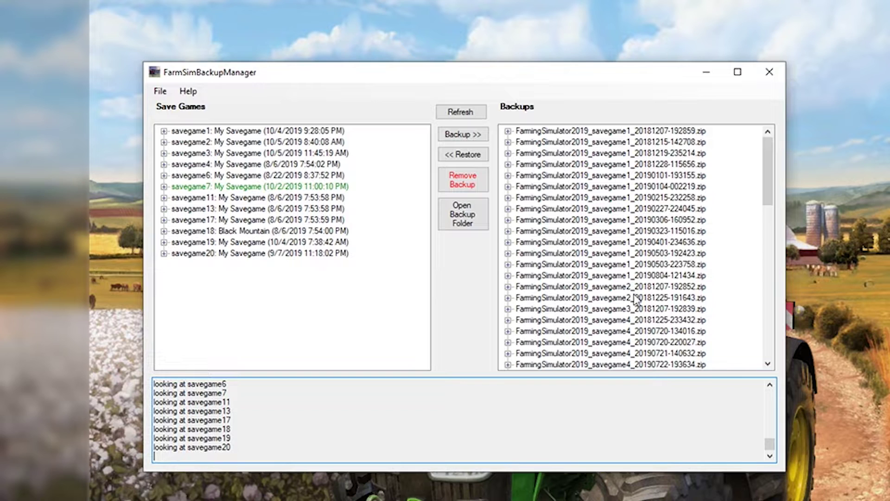
scroll(639, 320, "down", 3)
scroll(640, 323, "down", 4)
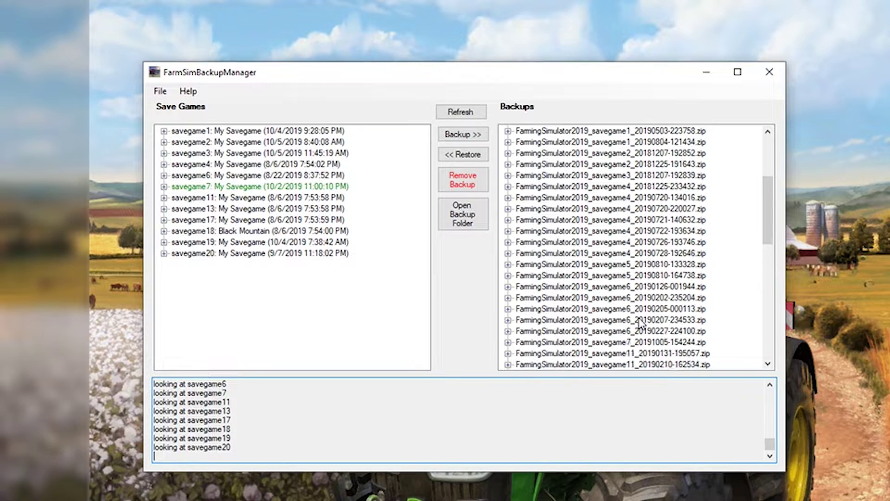
scroll(640, 323, "up", 7)
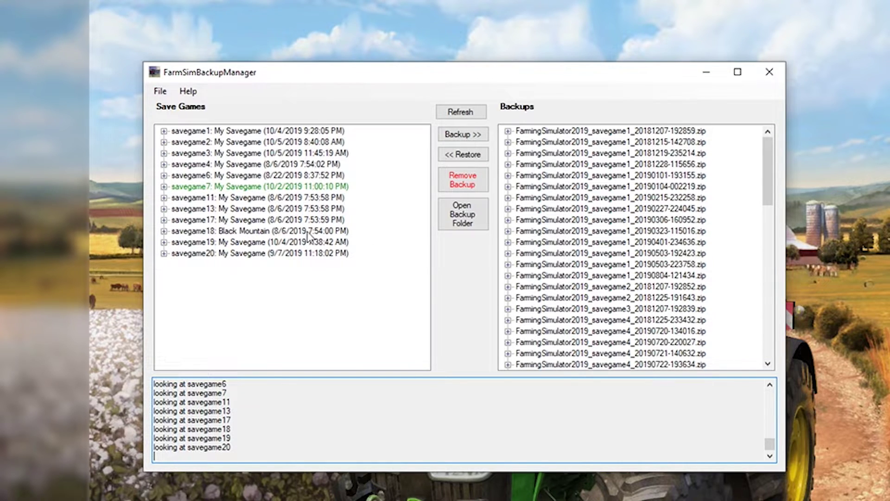
left_click(508, 130)
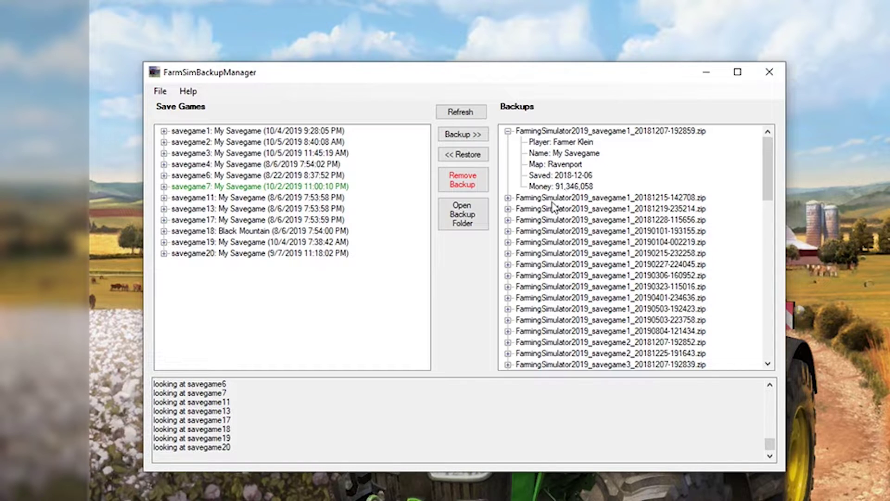
left_click(566, 131)
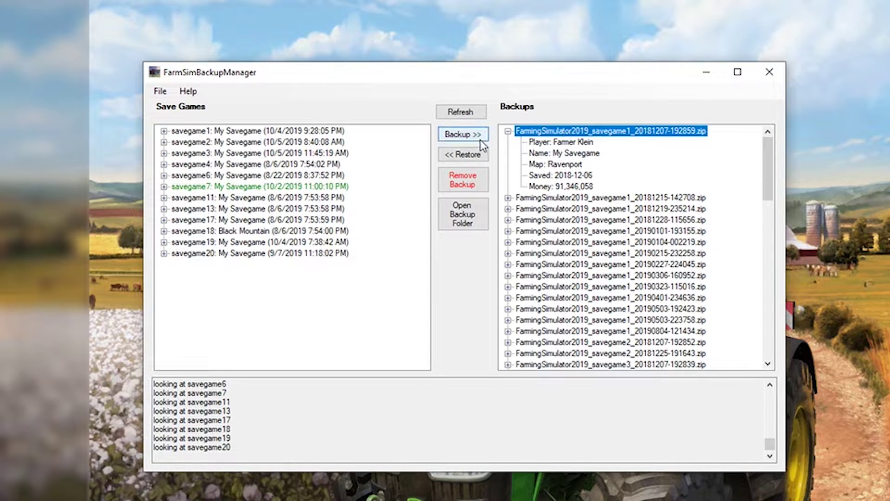
left_click(477, 157)
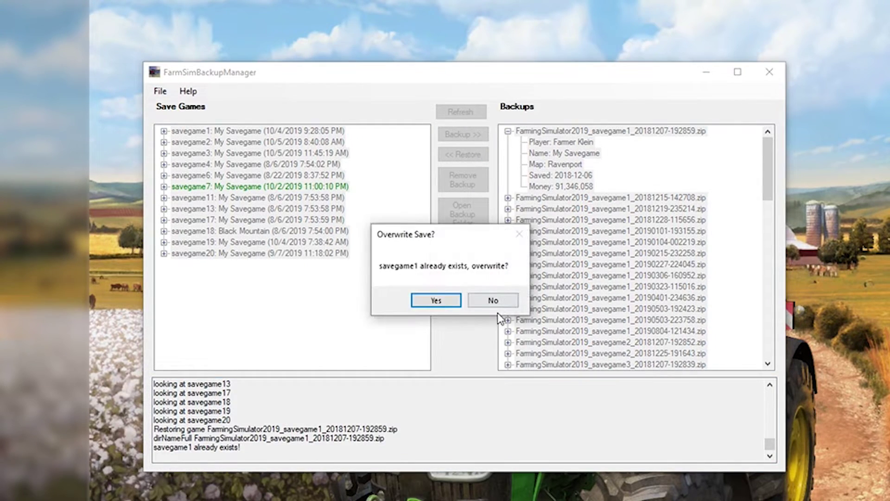
left_click(449, 302)
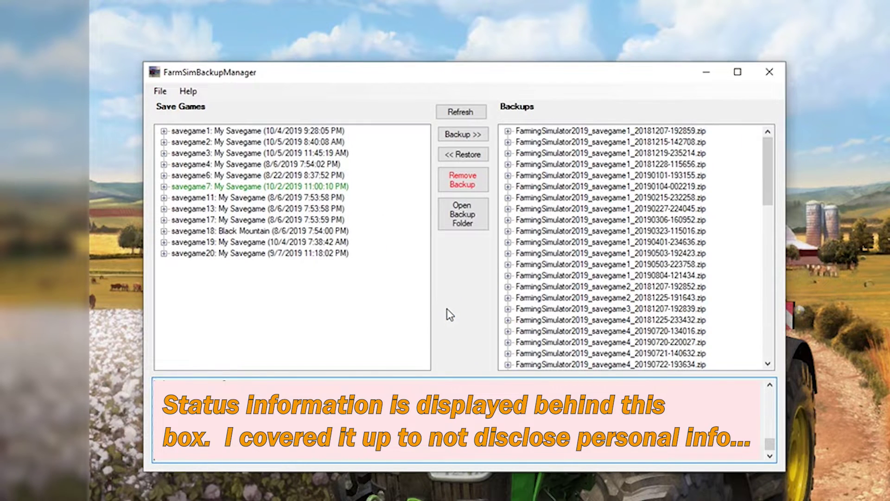
left_click(164, 131)
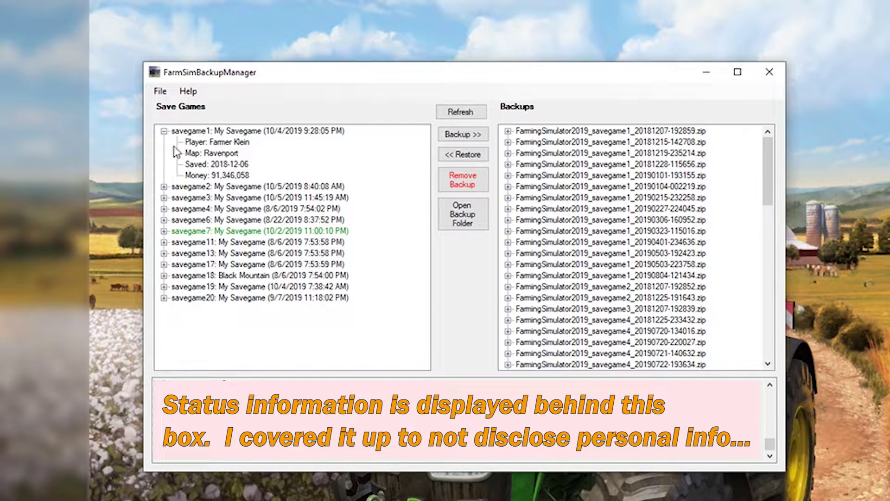
left_click(163, 131)
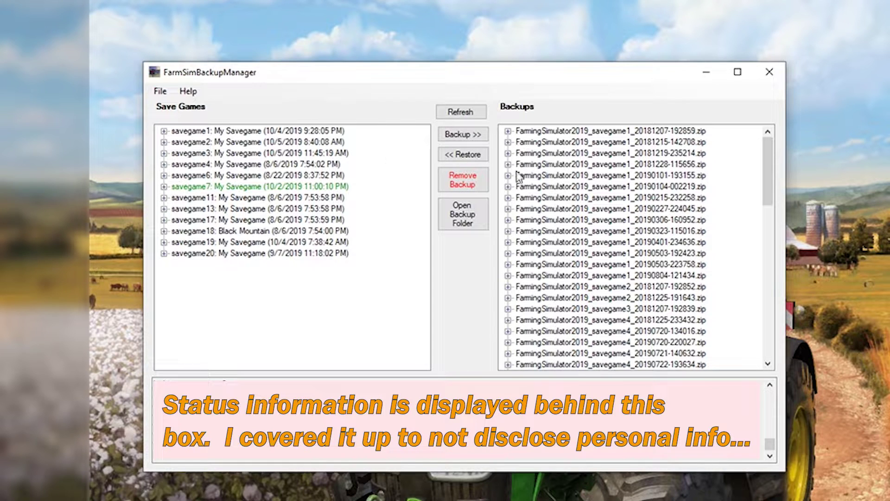
left_click(555, 276)
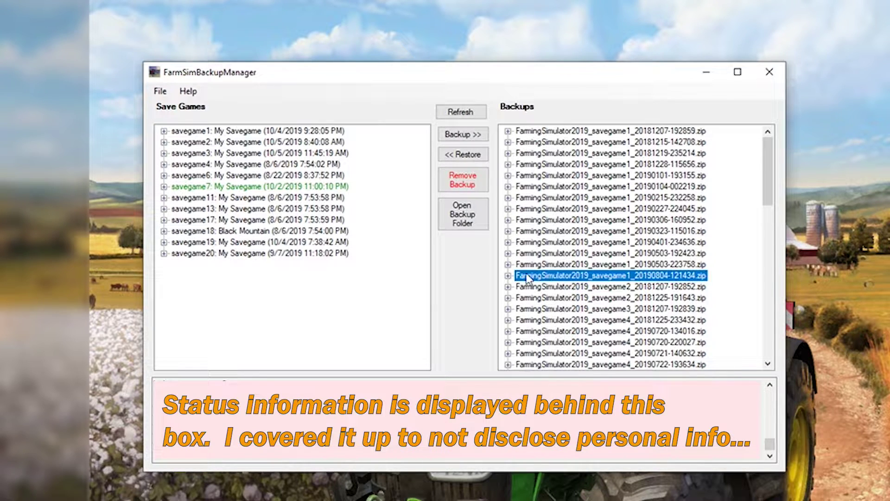
left_click(509, 276)
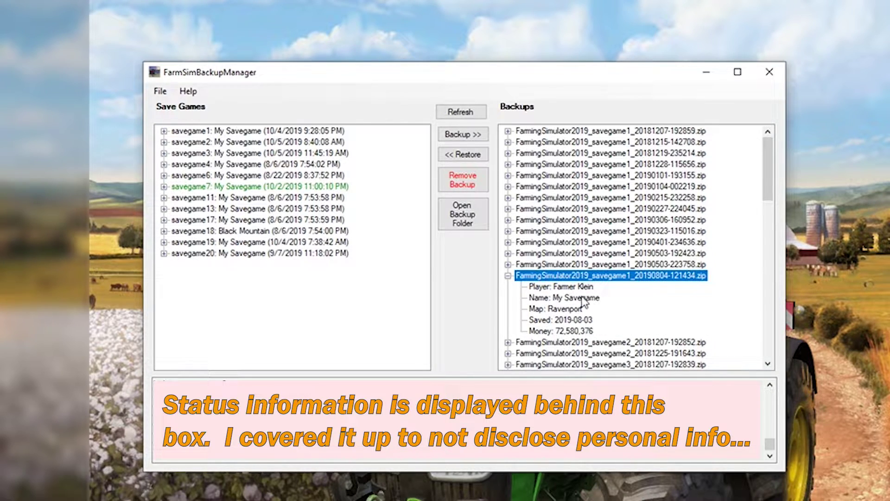
left_click(471, 160)
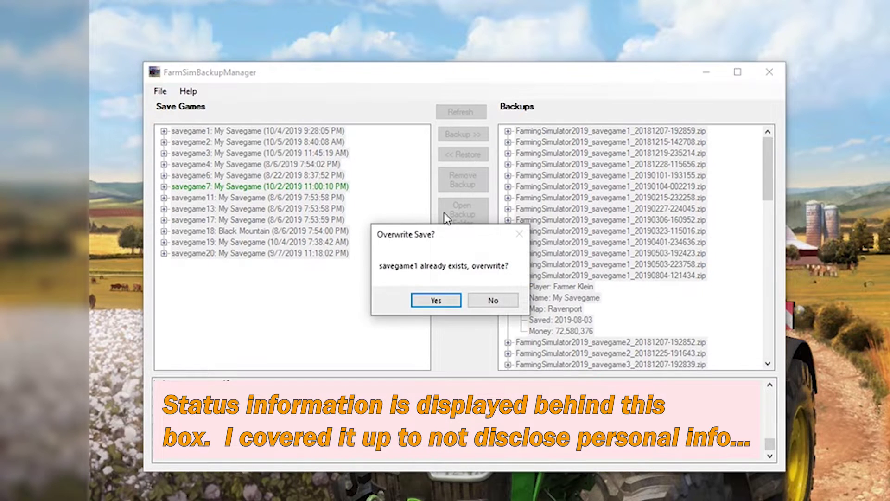
left_click(424, 302)
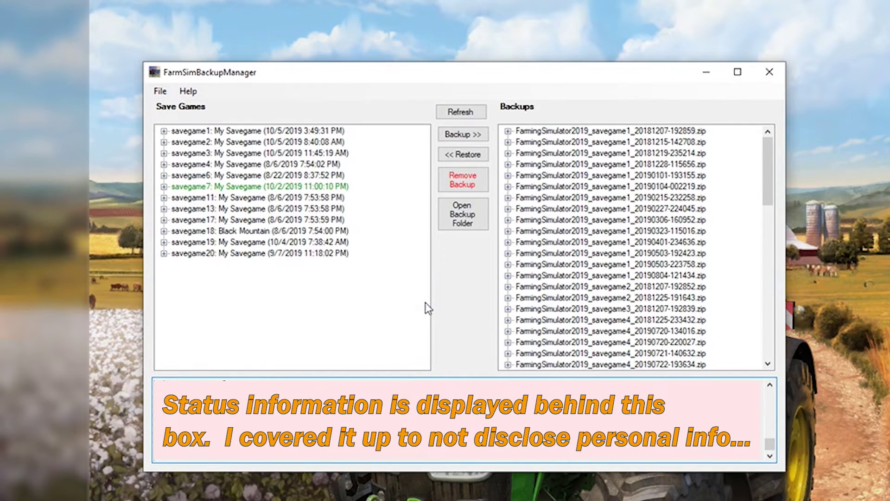
left_click(164, 131)
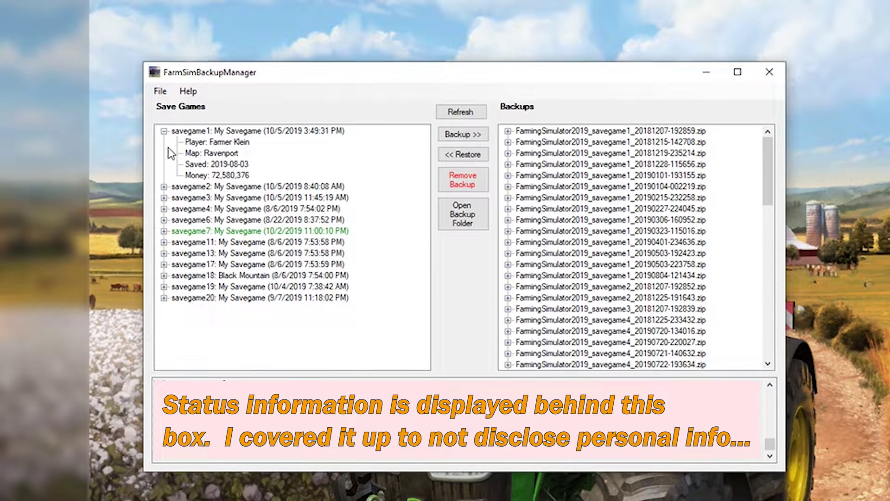
left_click(164, 132)
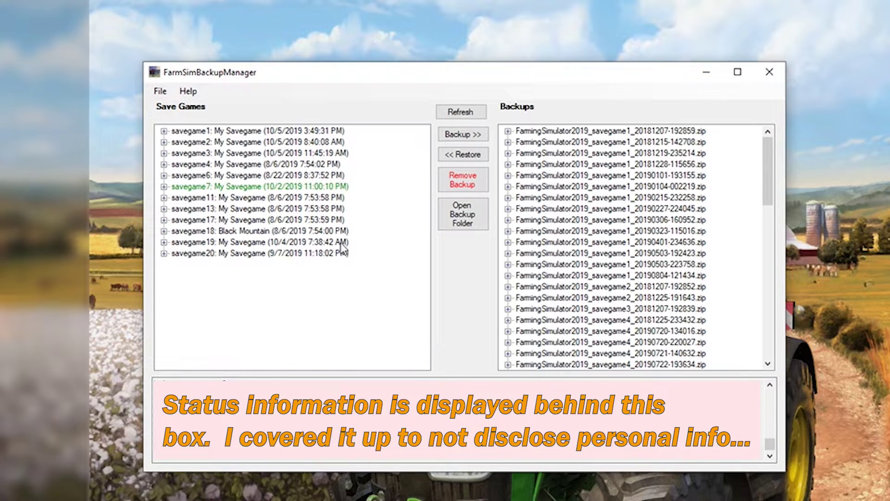
left_click(216, 239)
left_click(163, 242)
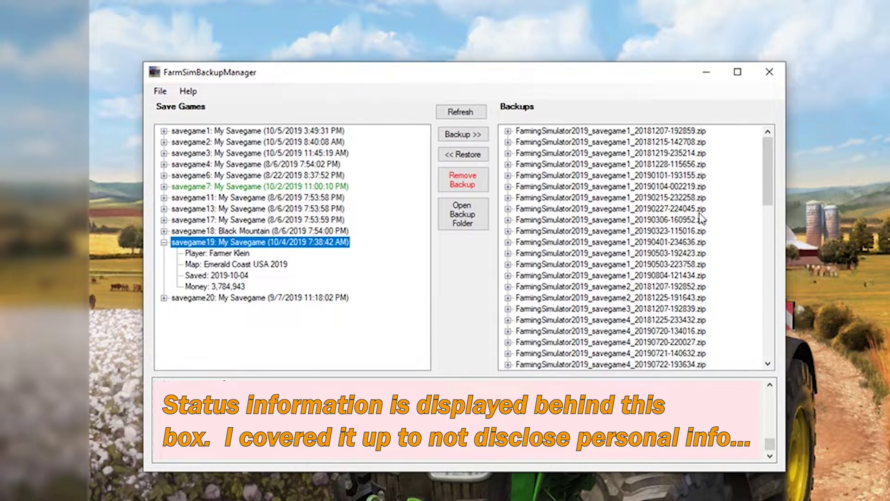
left_click_drag(765, 160, 776, 351)
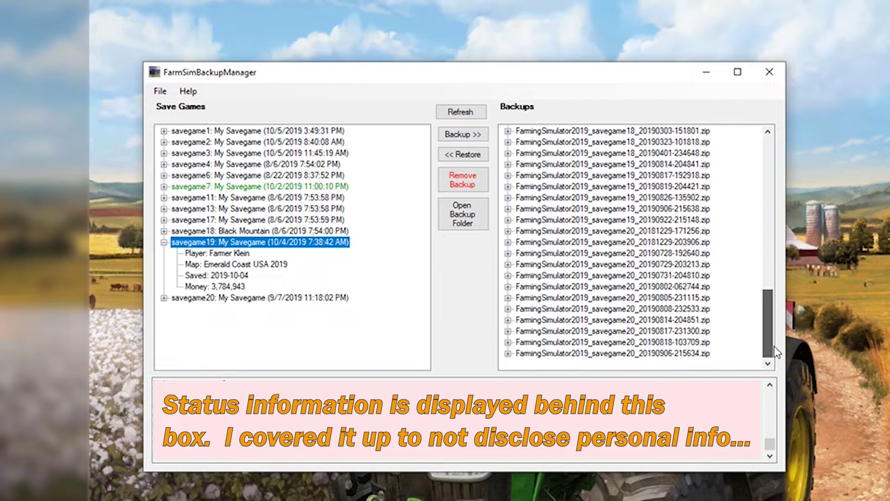
left_click(508, 219)
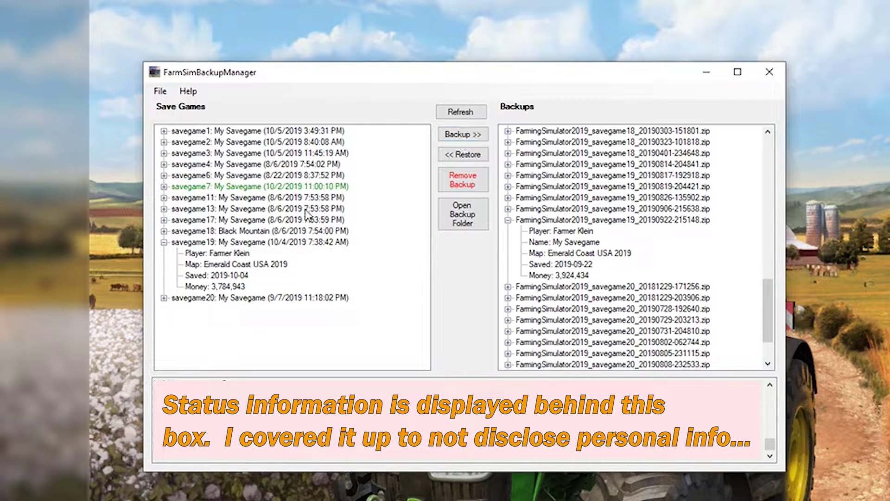
left_click(273, 242)
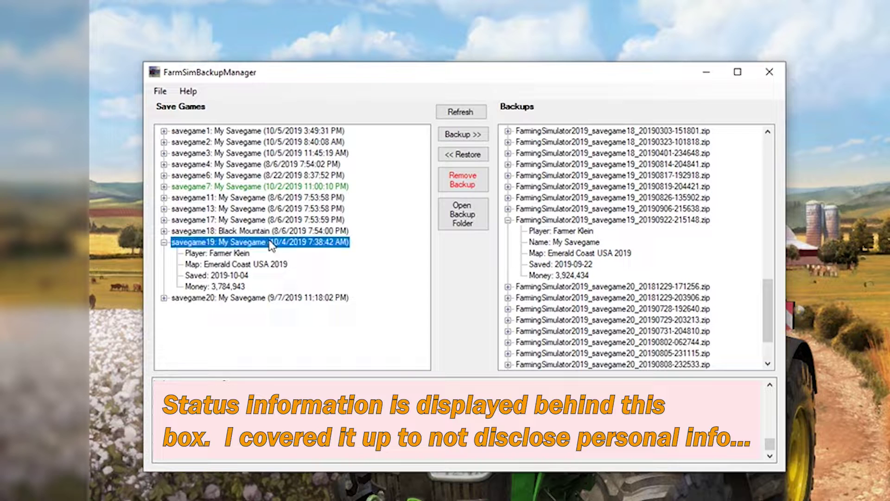
left_click(457, 136)
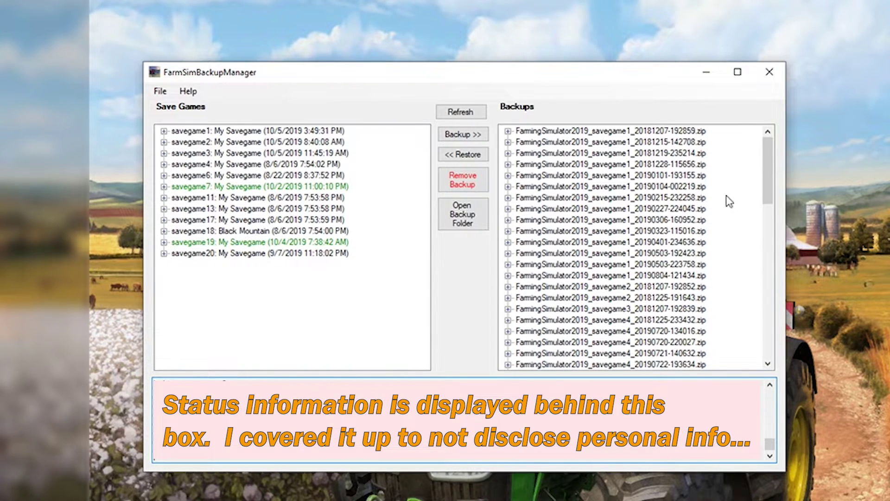
left_click_drag(770, 175, 768, 341)
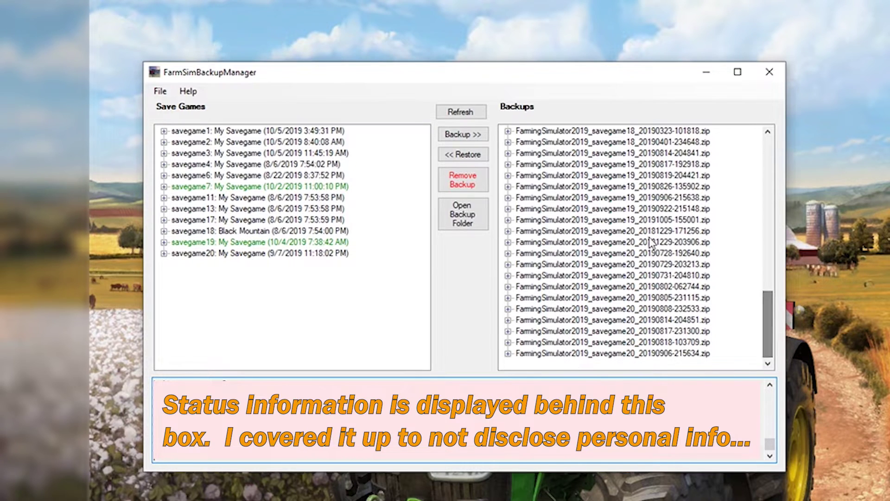
left_click(509, 221)
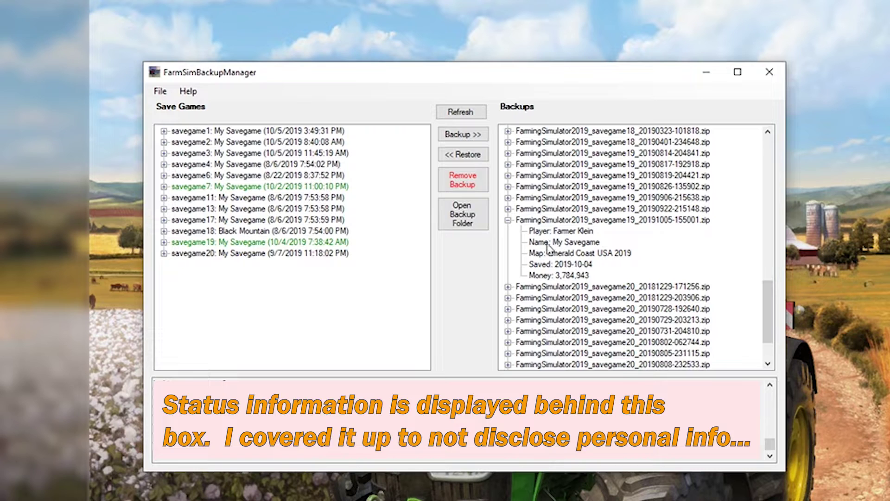
left_click(552, 221)
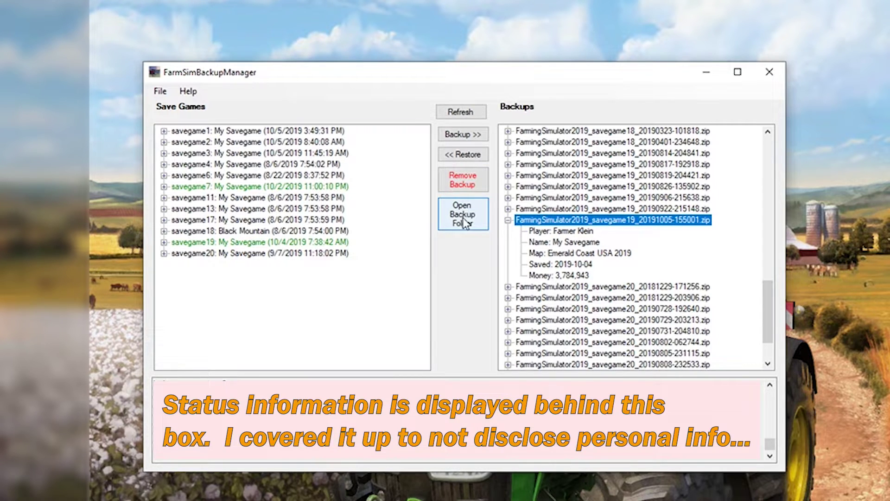
scroll(533, 232, "up", 15)
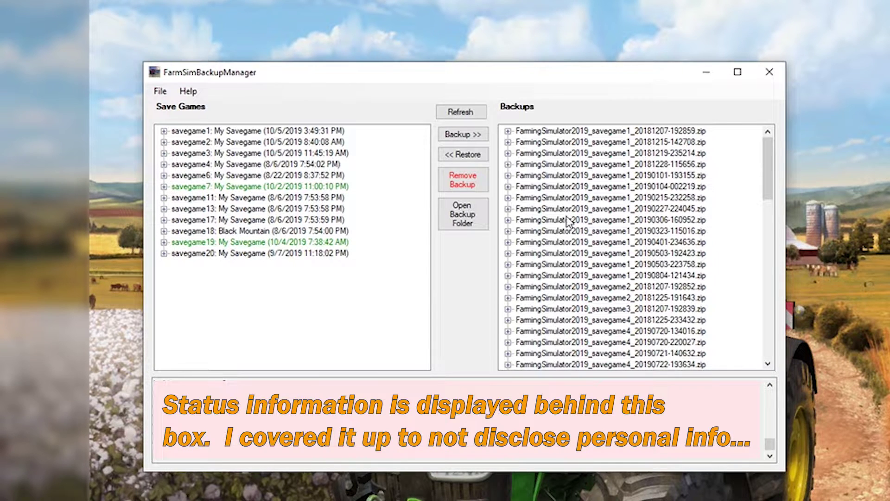
- Remove the FarmingSimulator2019_savegame2_20181207-192852.zip backup and confirm the deletion
left_click(598, 287)
left_click(508, 287)
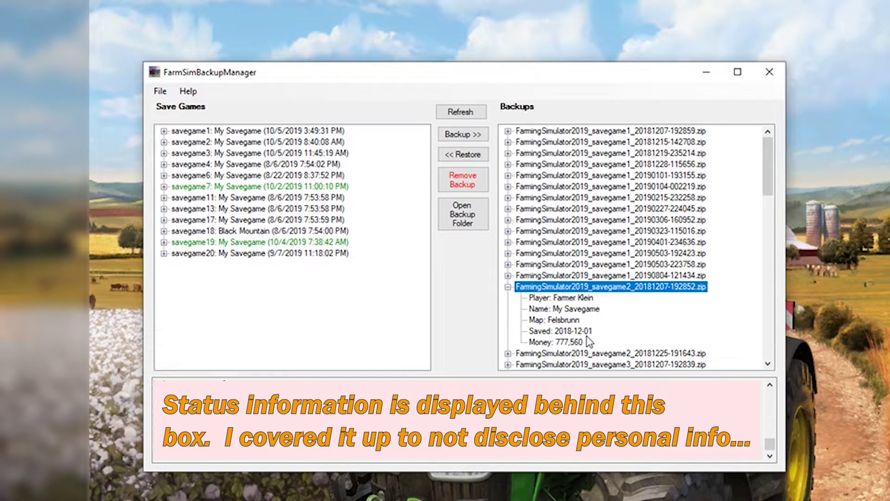
left_click(482, 186)
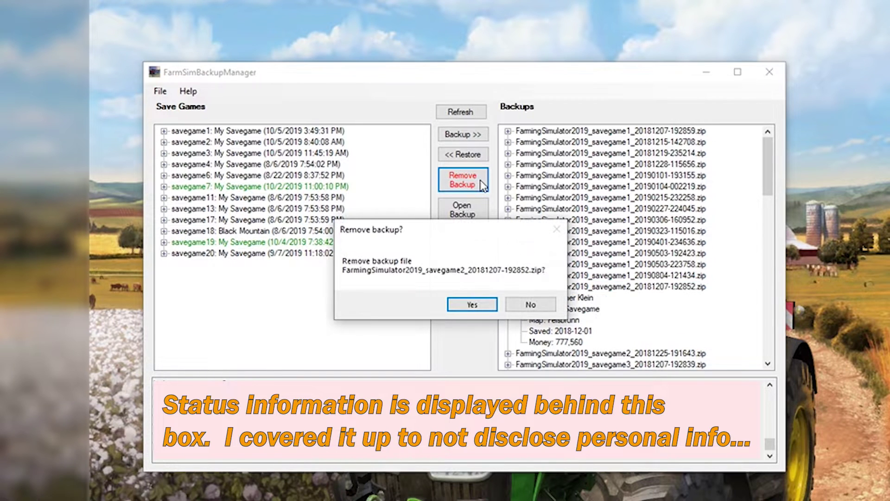
left_click(468, 304)
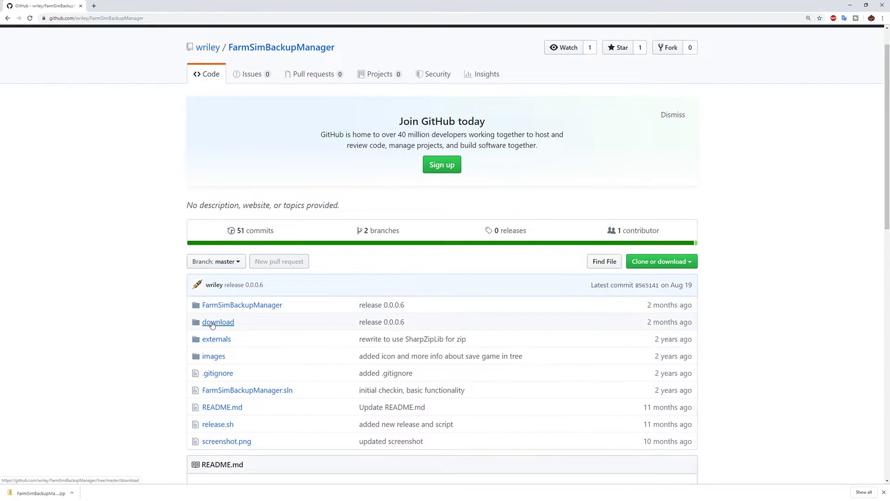
- Go to the repository's download folder and open the FarmSimBackupManager.zip file page
left_click(210, 322)
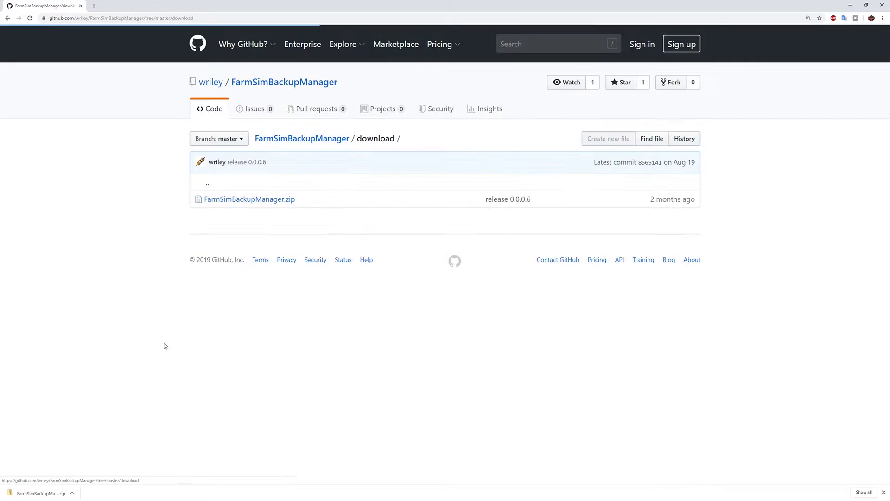
left_click(224, 203)
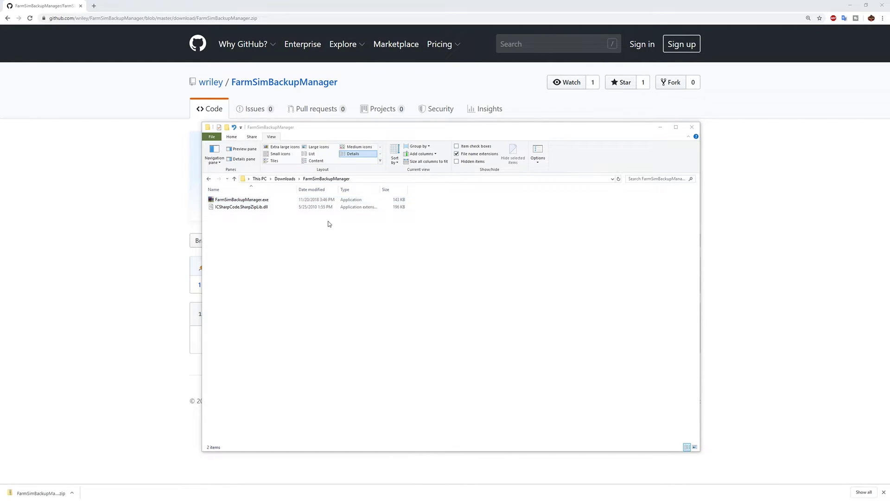
- Launch FarmSimBackupManager.exe, dismiss the already-running notice, and bring up the manager's File menu
double_click(255, 200)
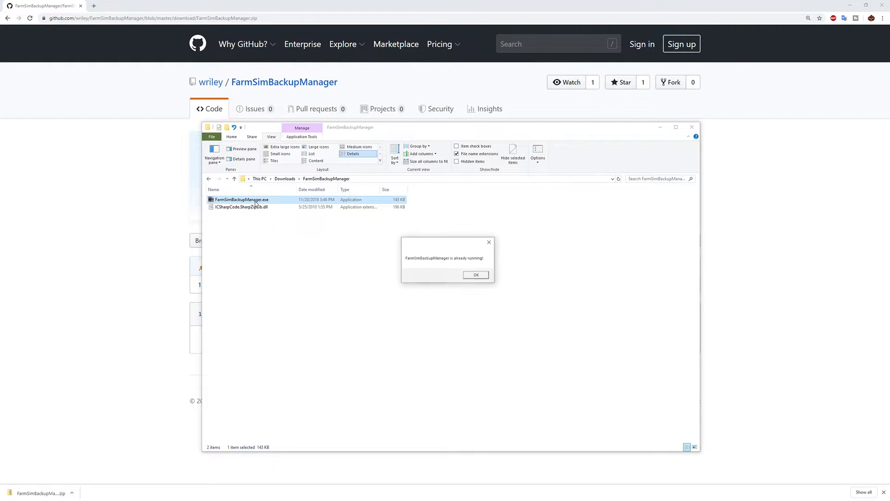
left_click(472, 277)
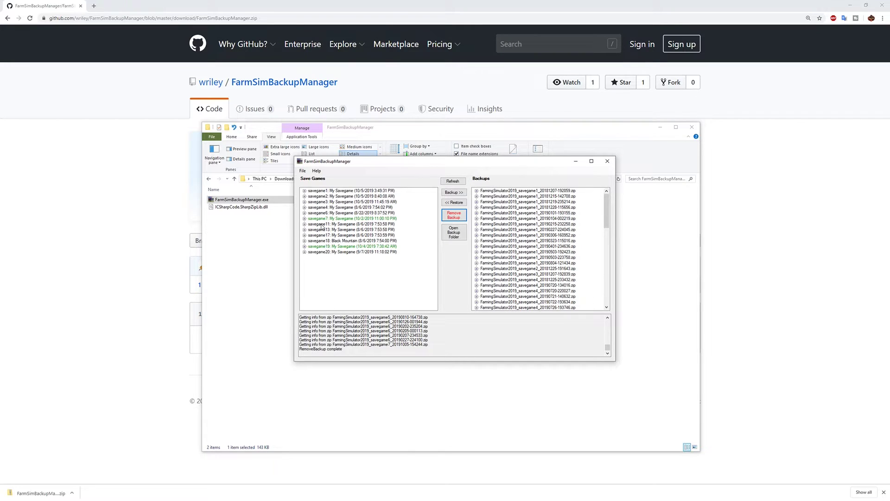
left_click(303, 172)
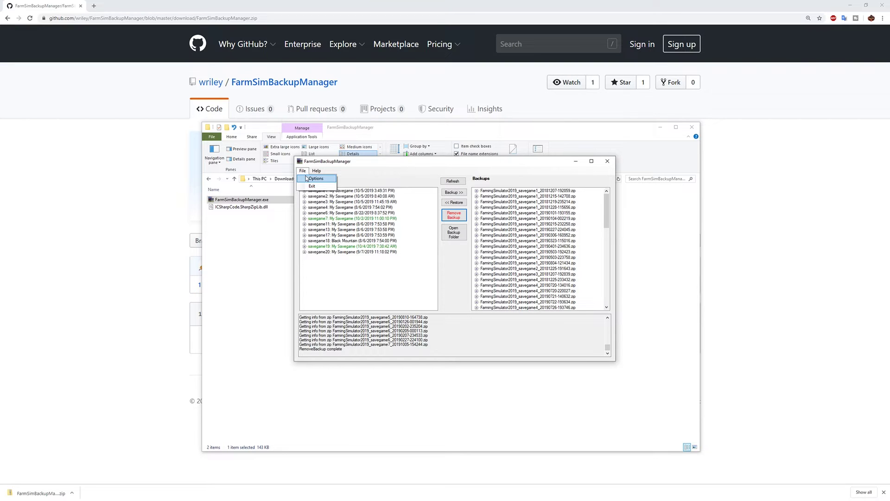
left_click(315, 178)
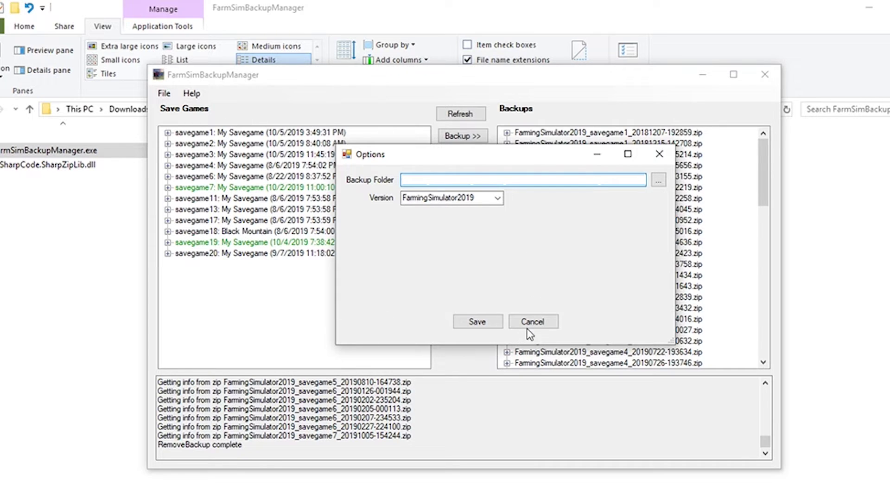
left_click(533, 322)
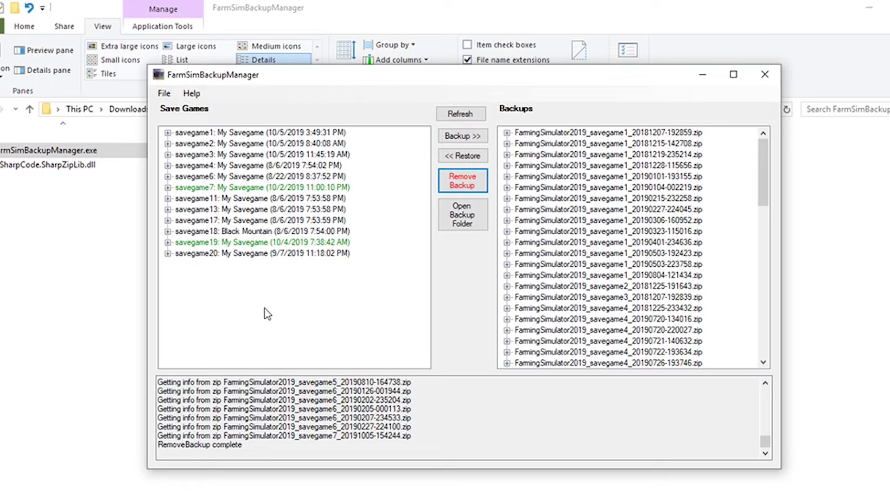
- Select savegame2 in the Save Games tree and create a new backup of it
left_click(267, 133)
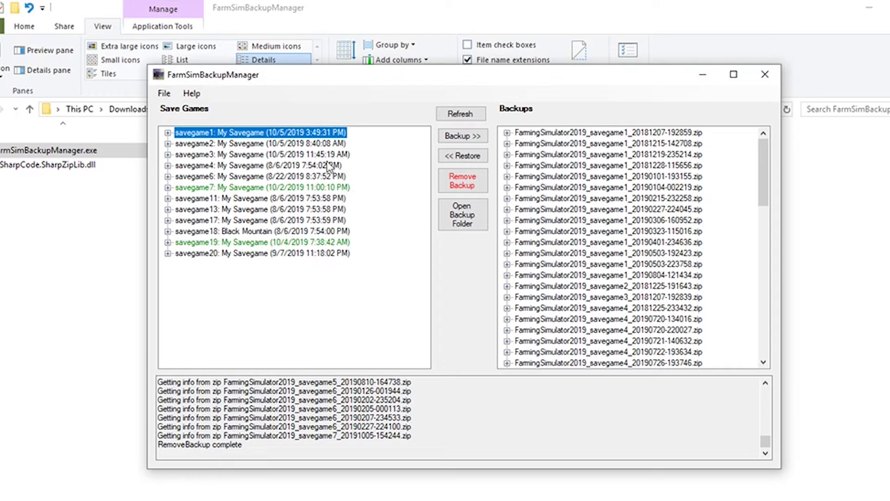
left_click(299, 144)
left_click(451, 137)
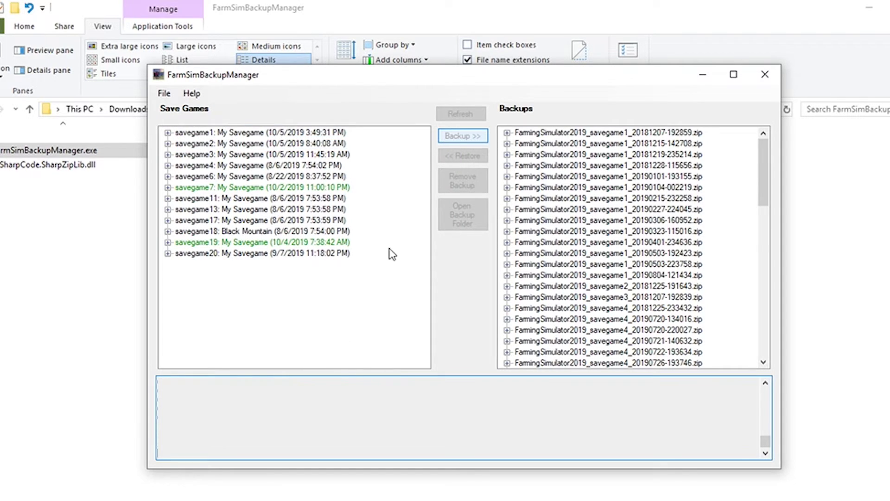